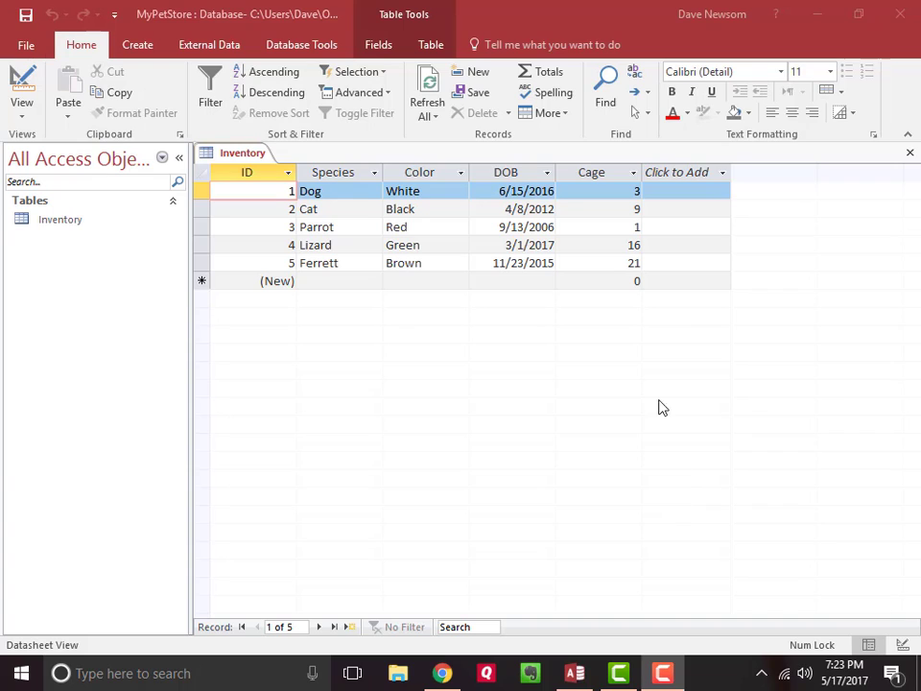
# - Add a Short Text field named Pet Name after the Cage field in the Inventory table
pyautogui.click(683, 173)
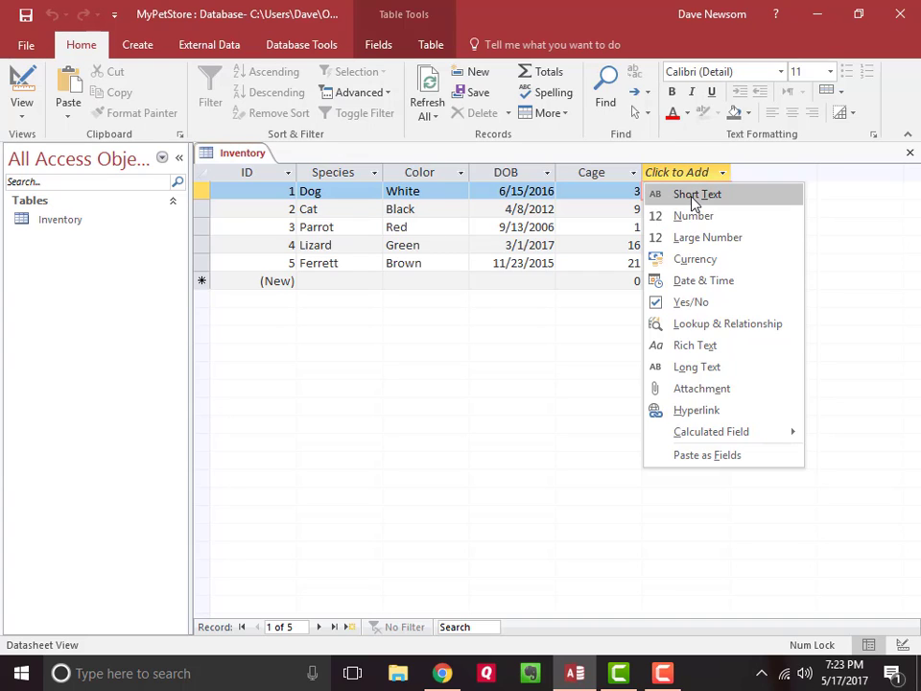
pyautogui.click(694, 195)
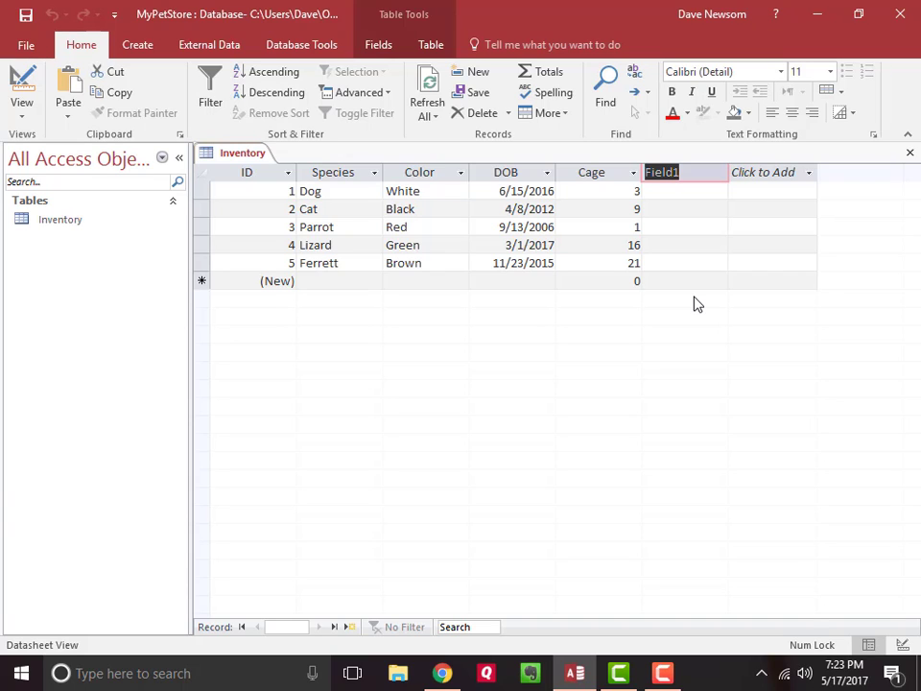
pyautogui.write('P')
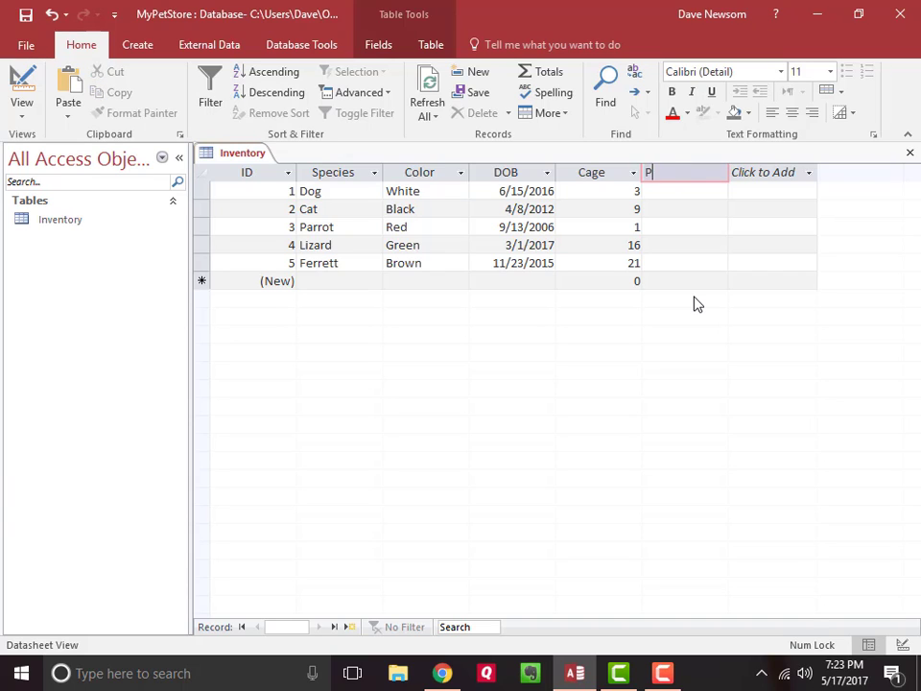
pyautogui.write('et Name')
pyautogui.press('Tab')
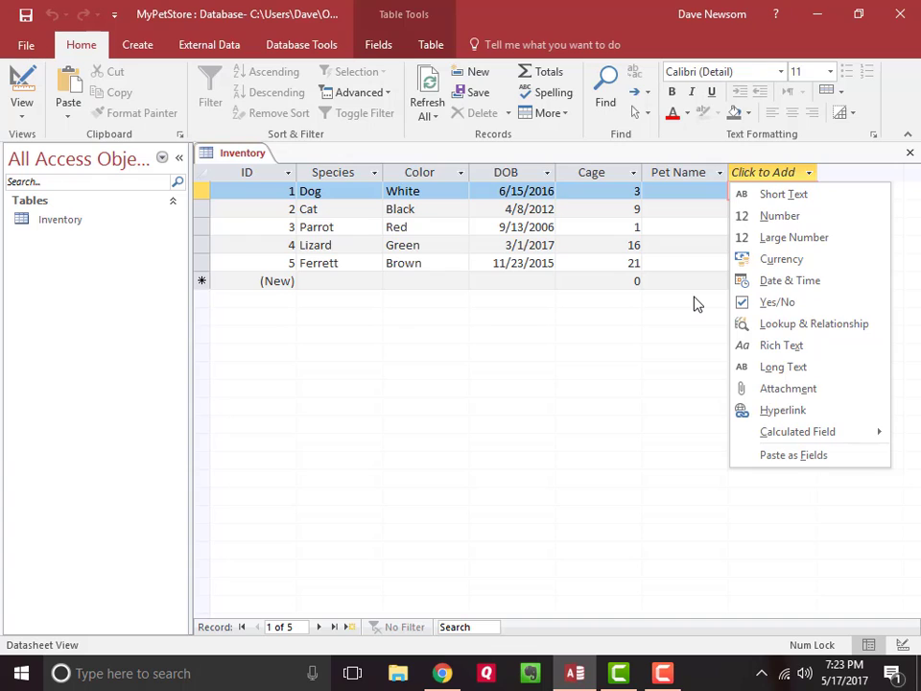
# - Fill in the Pet Name field for records 1 to 5 with Buster, Fluffy, Sam, George and Molly
pyautogui.click(675, 202)
pyautogui.click(669, 199)
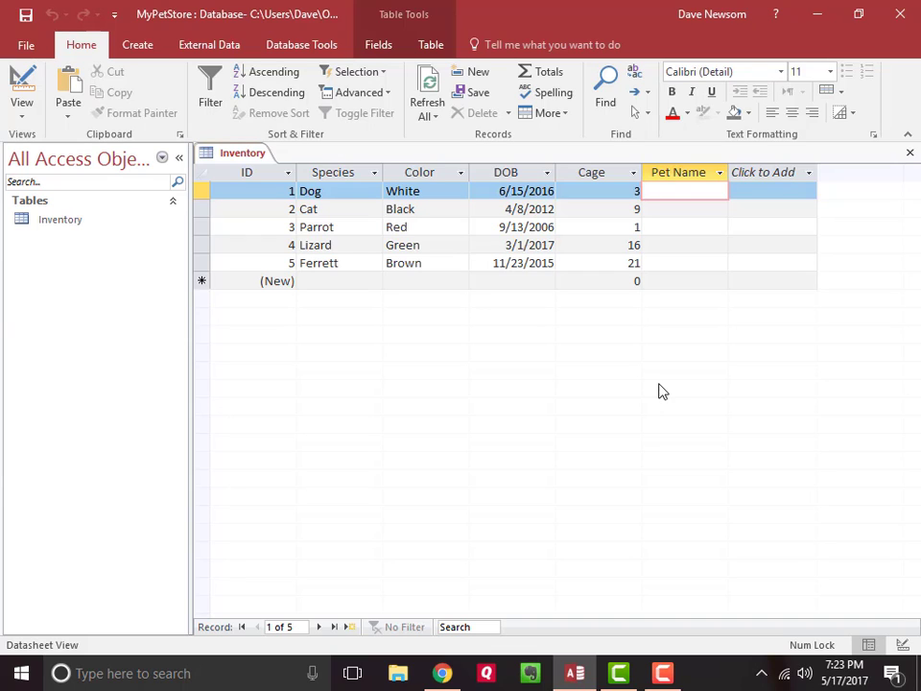
pyautogui.write('Buster')
pyautogui.press('Down')
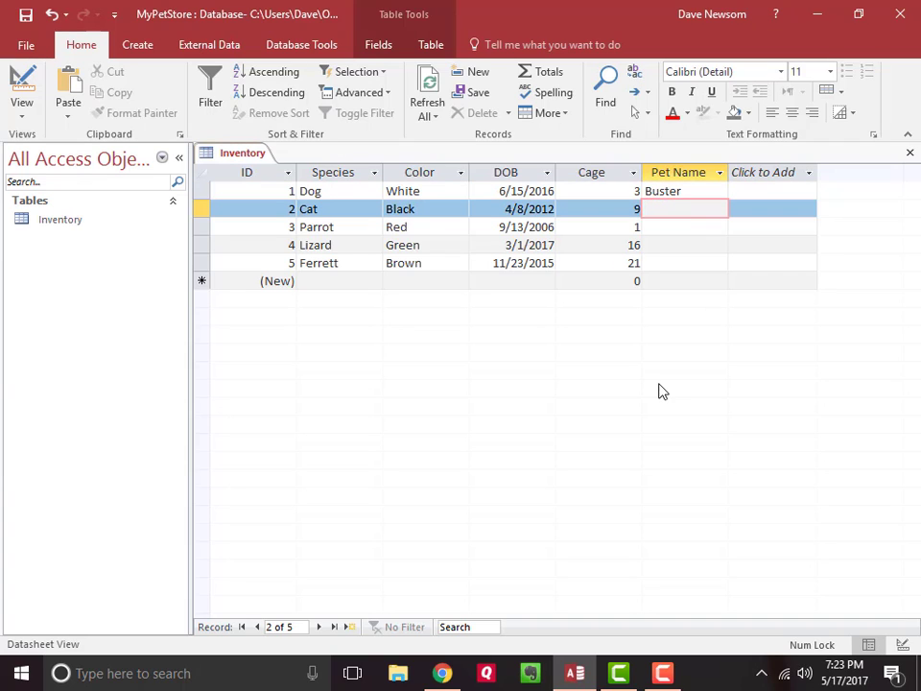
pyautogui.write('Fluffy')
pyautogui.press('Down')
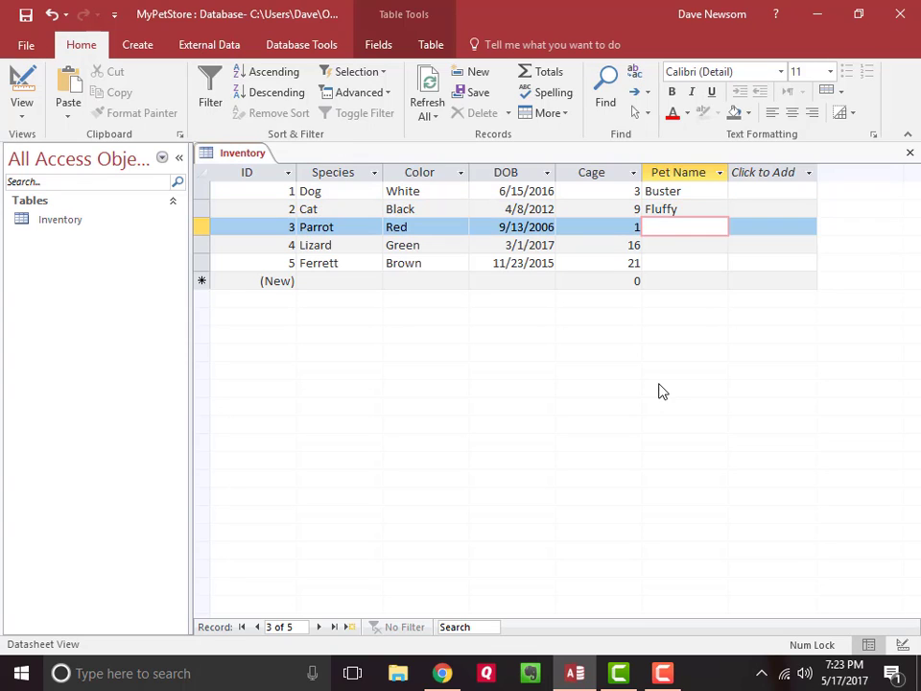
pyautogui.write('Sam')
pyautogui.press('Down')
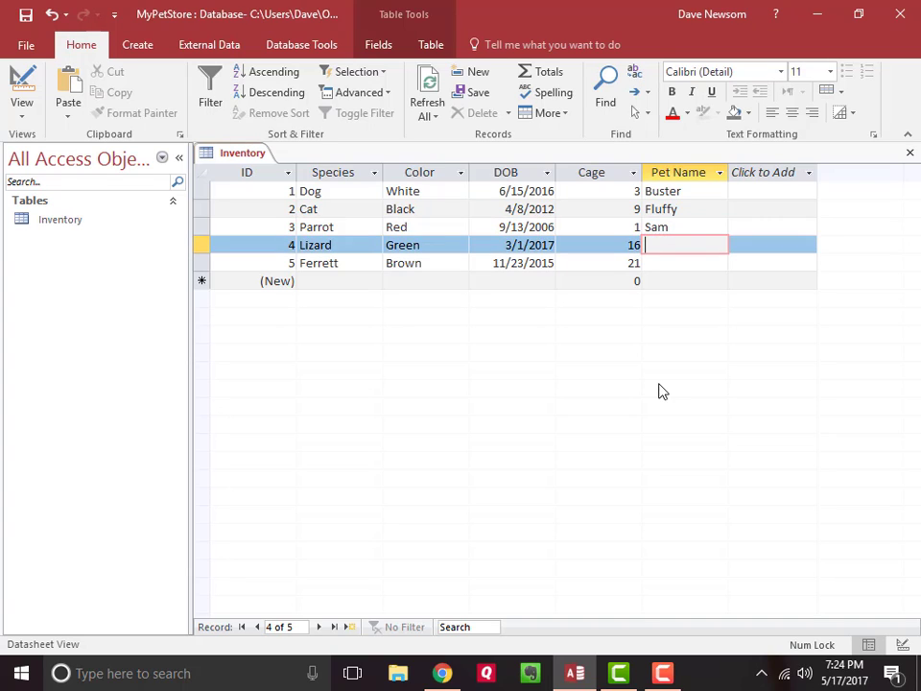
pyautogui.write('George')
pyautogui.press('Down')
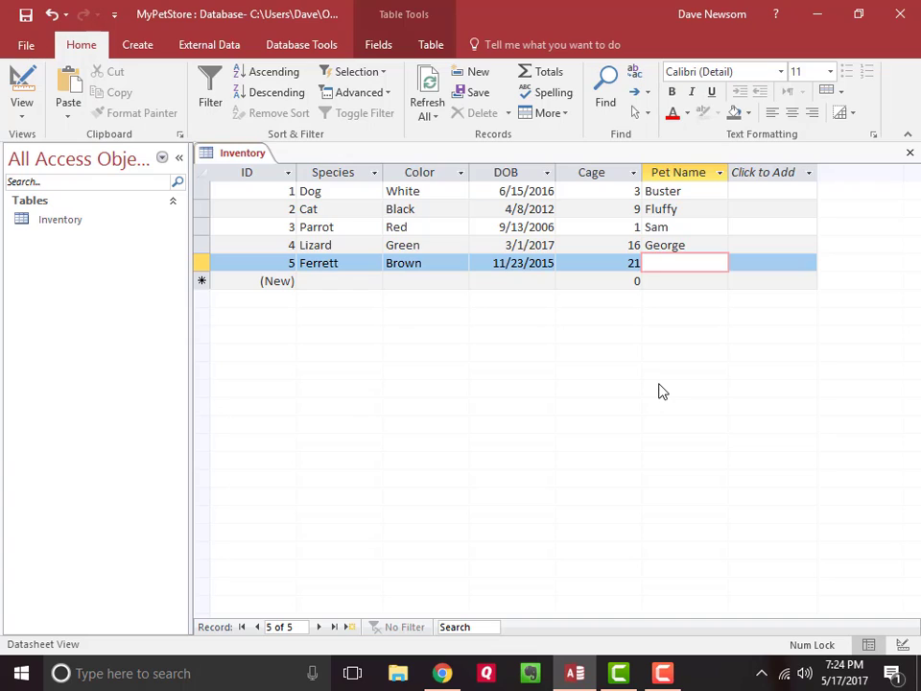
pyautogui.write('Molly')
pyautogui.press('Tab')
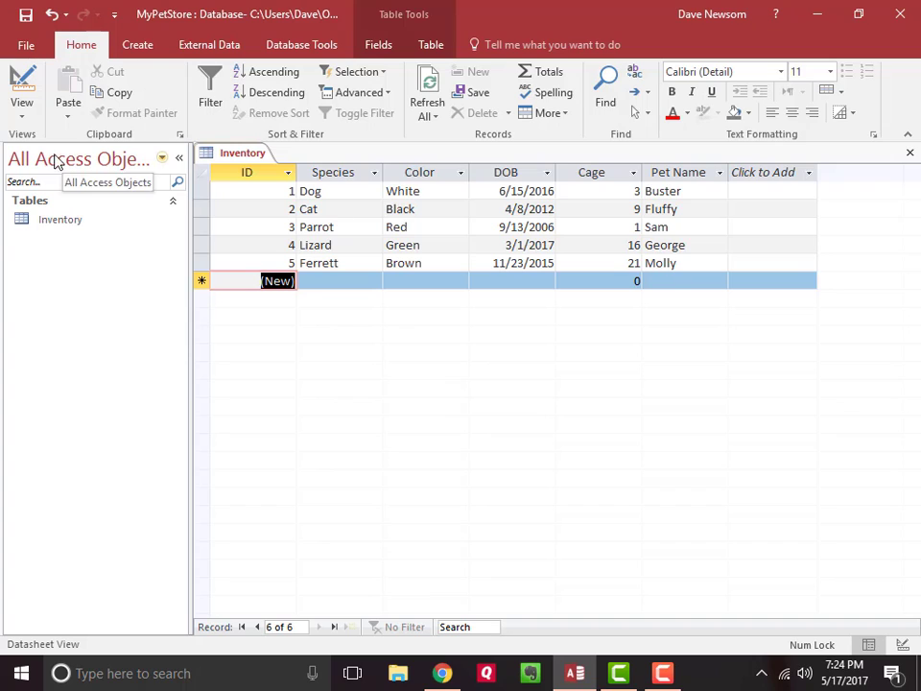
# - Open the Inventory table in Design View and change the Cage field's data type to Short Text
pyautogui.click(24, 112)
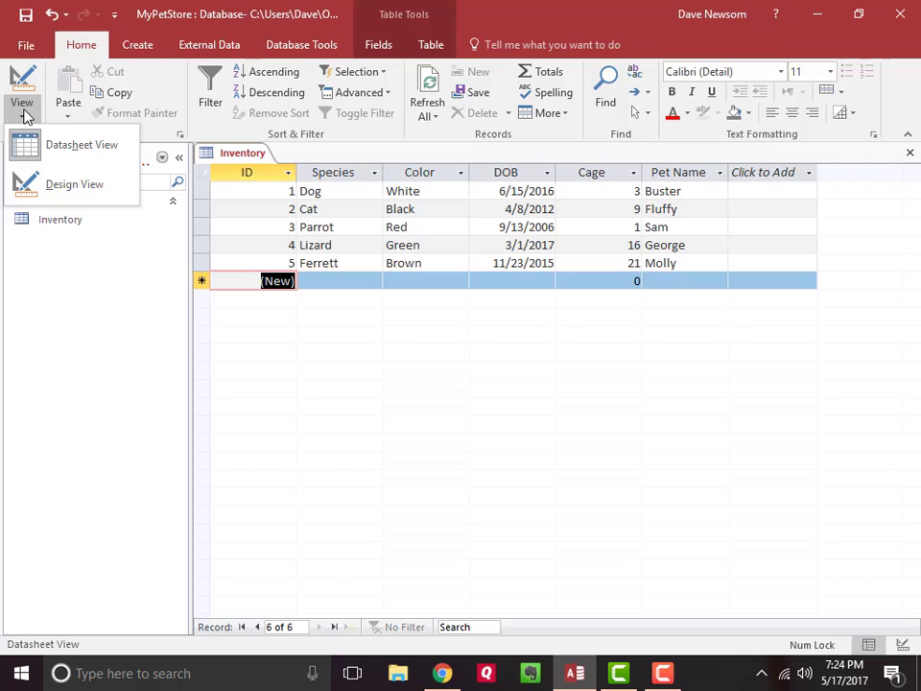
pyautogui.click(74, 186)
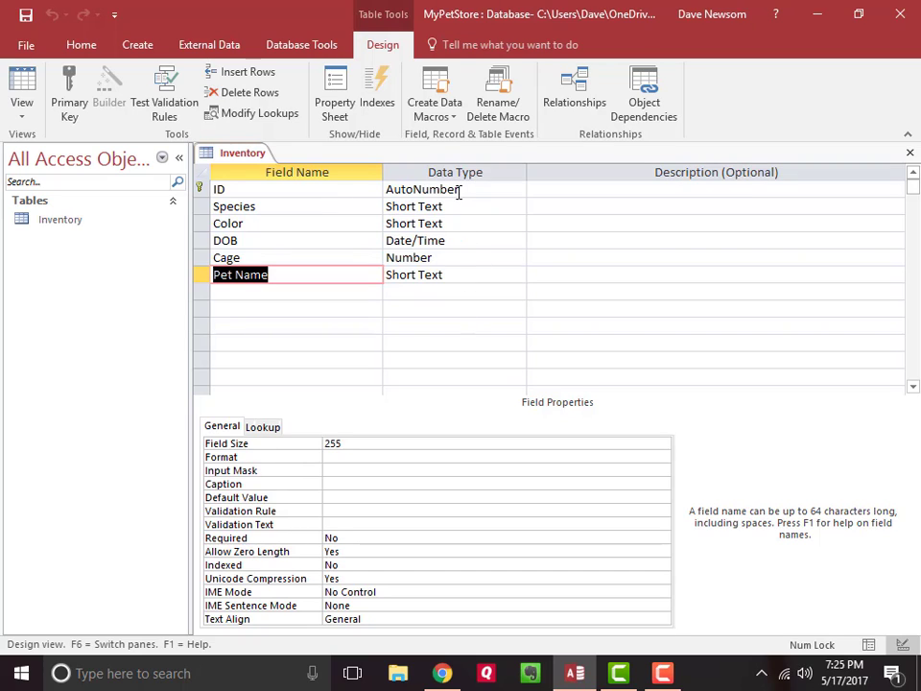
pyautogui.click(457, 257)
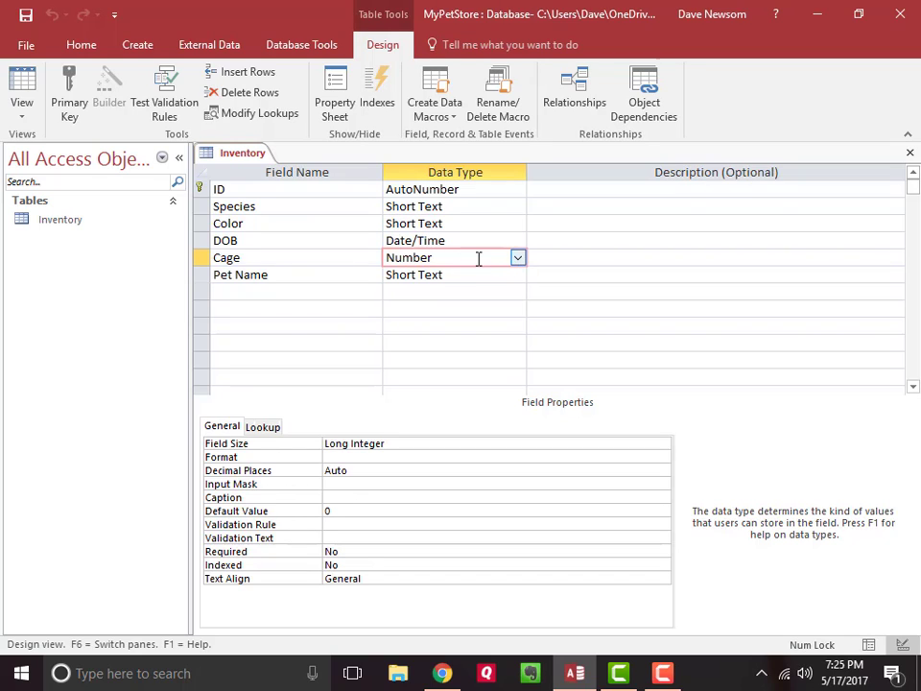
pyautogui.click(517, 259)
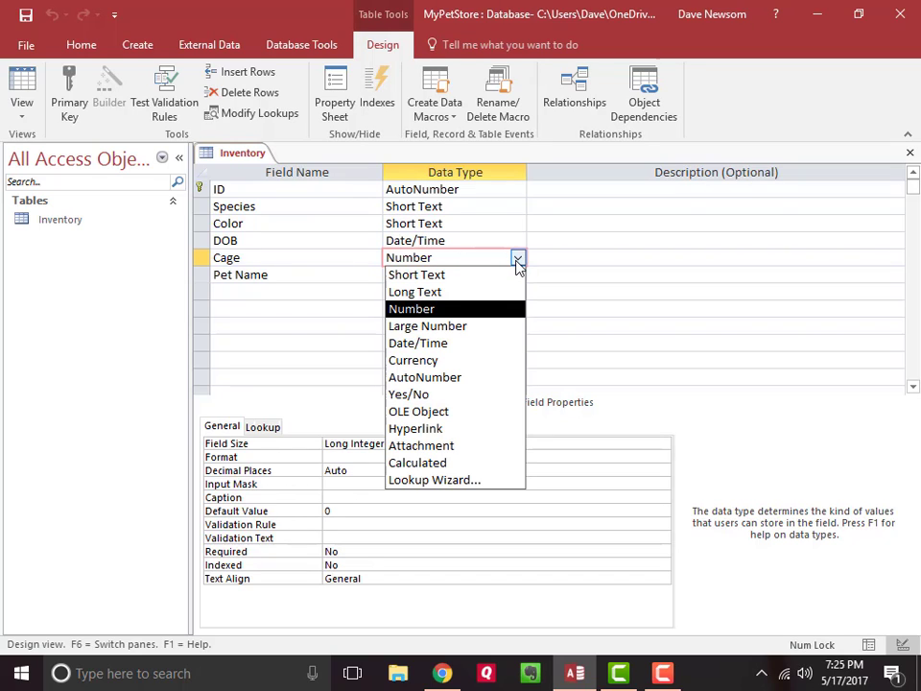
pyautogui.click(460, 274)
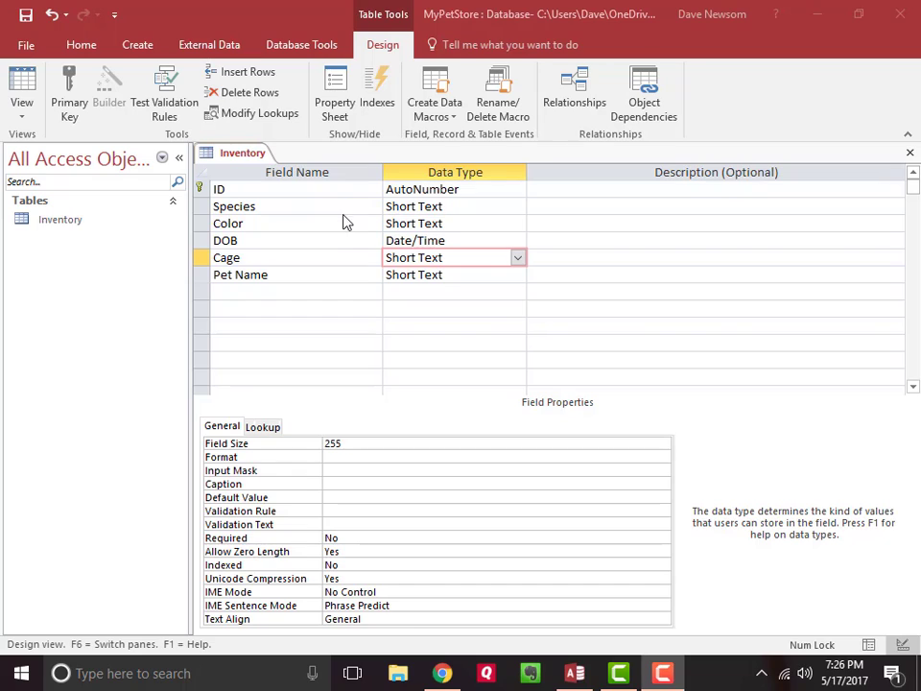
# - Return the Inventory table to Datasheet View, saving the design change
pyautogui.click(20, 112)
pyautogui.click(21, 116)
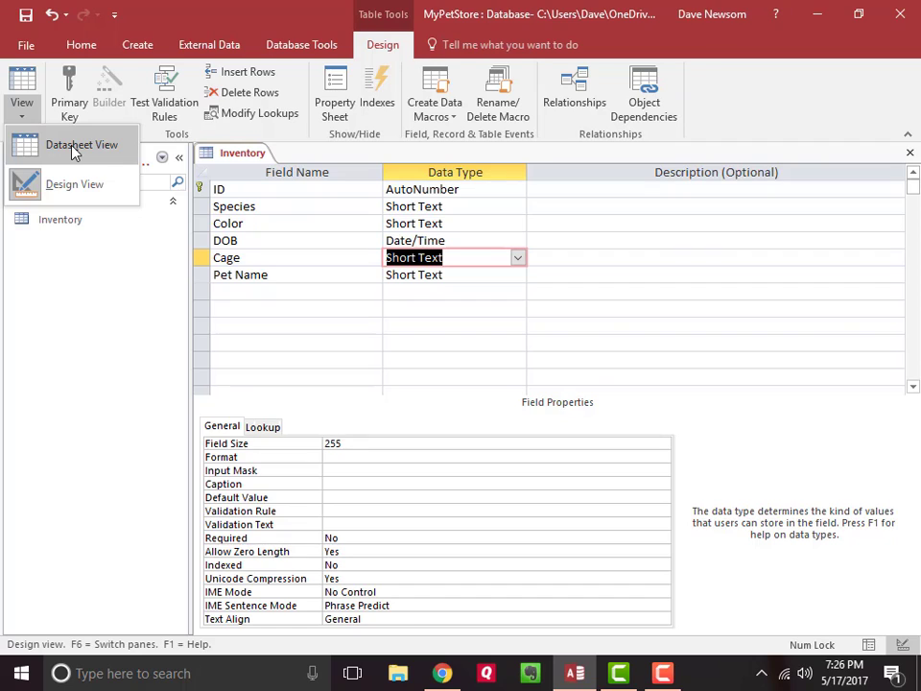
pyautogui.click(75, 151)
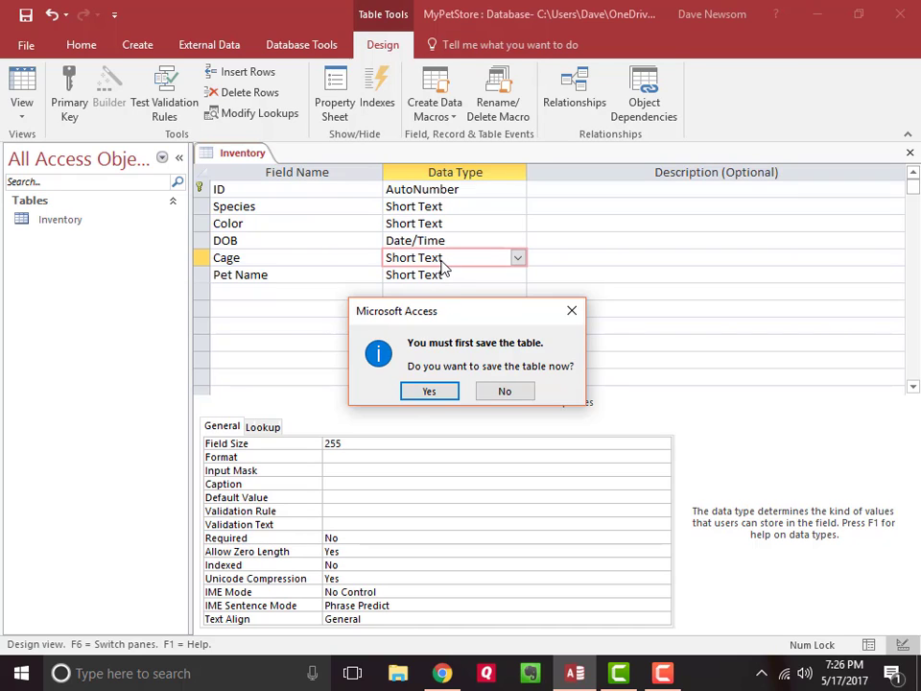
pyautogui.click(431, 392)
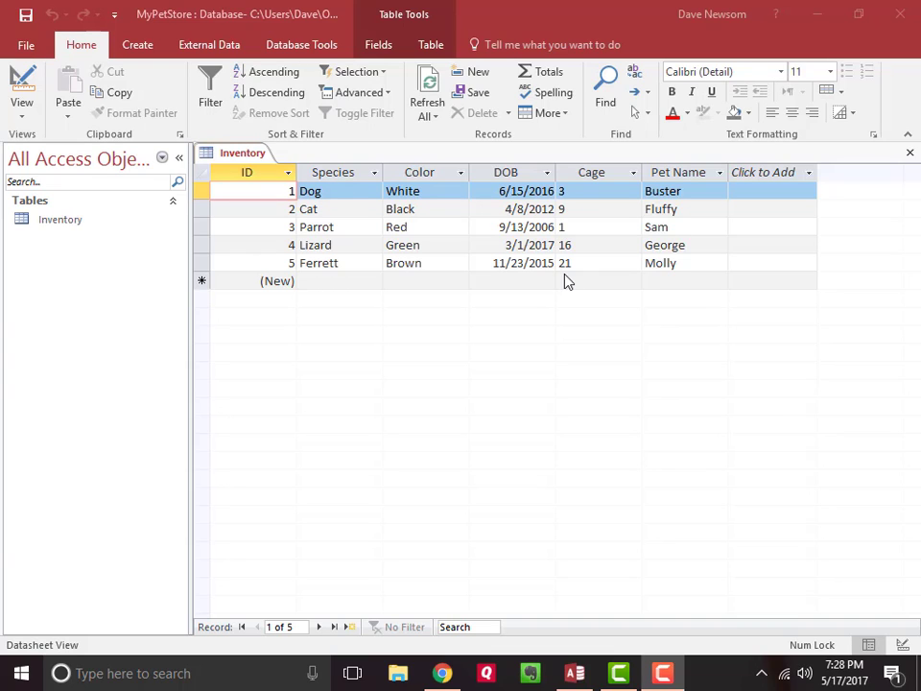
# - Replace the species of the first record with Hamster
pyautogui.click(333, 193)
pyautogui.press('BackSpace')
pyautogui.press('BackSpace')
pyautogui.press('BackSpace')
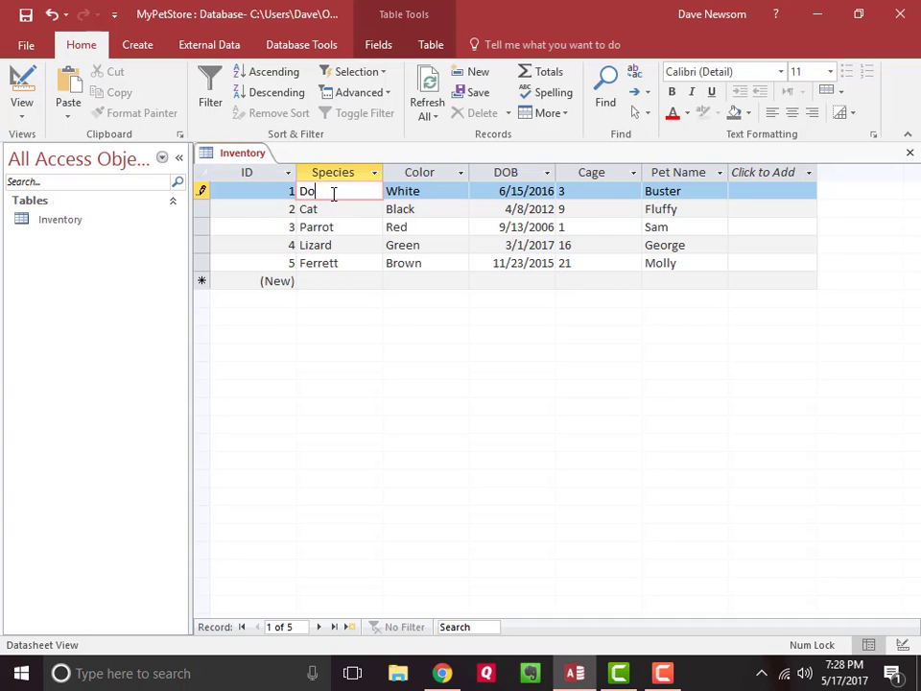
pyautogui.write('Hamster')
pyautogui.press('Tab')
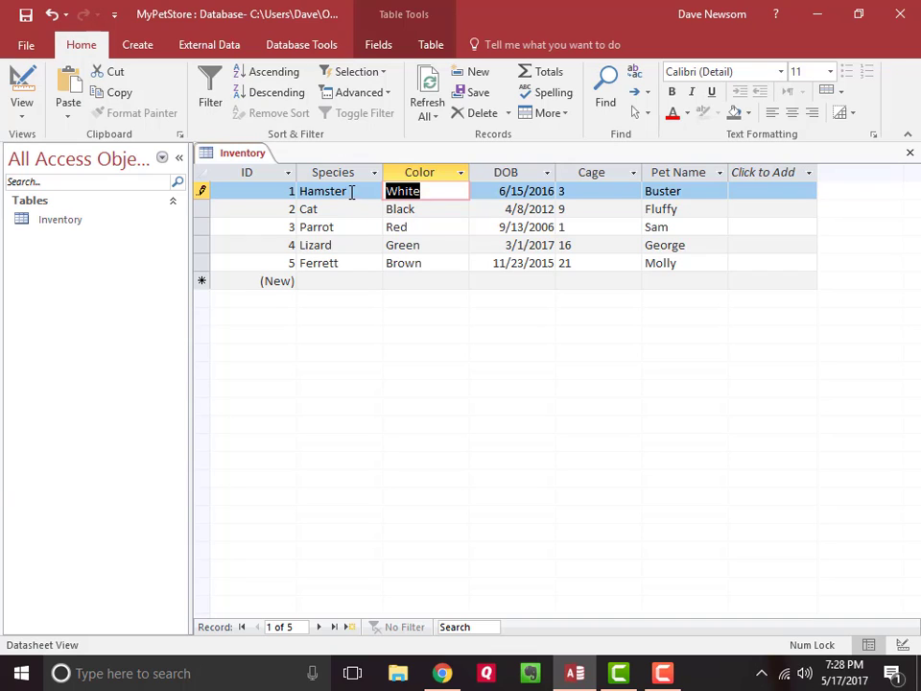
pyautogui.click(351, 193)
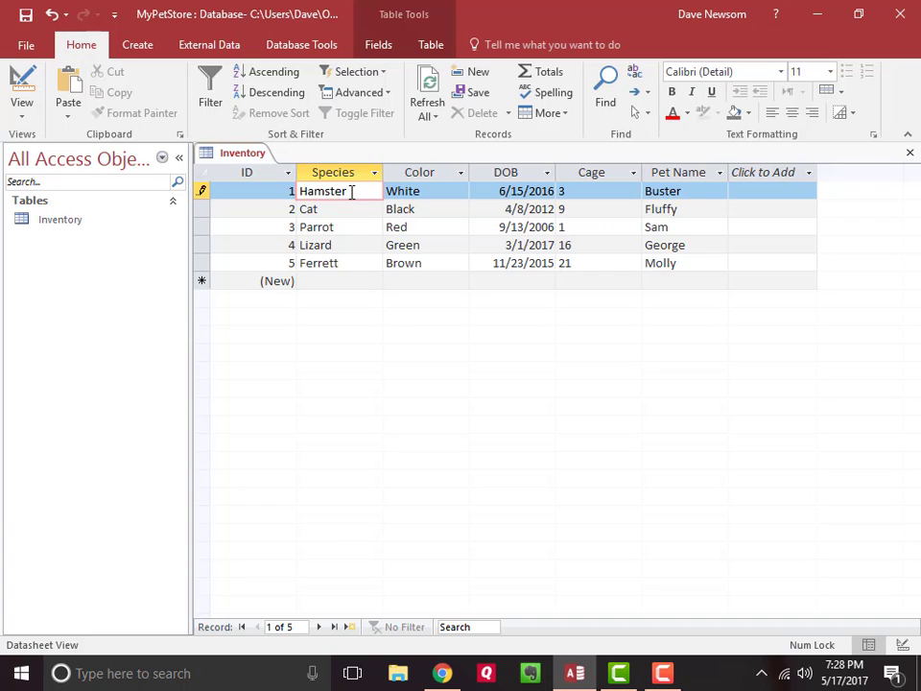
# - Close the Inventory table and reopen it to check the first record's species
pyautogui.rightClick(255, 152)
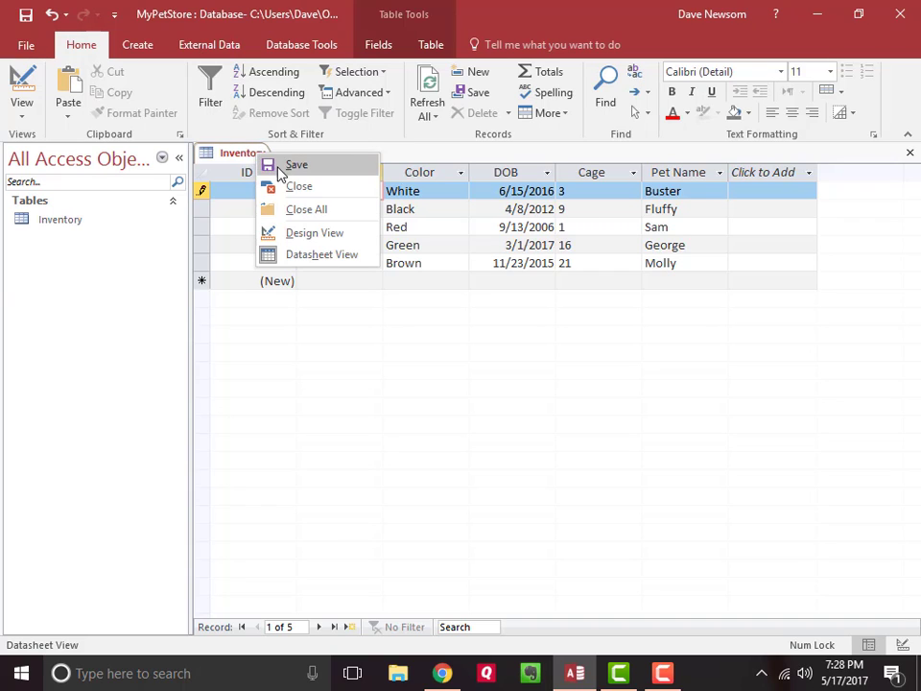
pyautogui.click(294, 184)
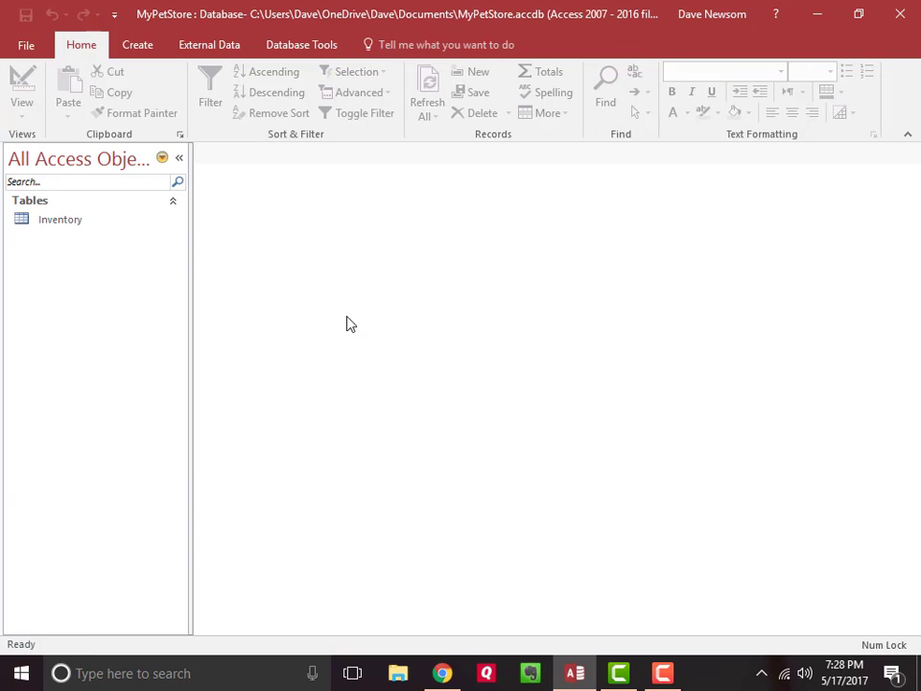
pyautogui.doubleClick(76, 223)
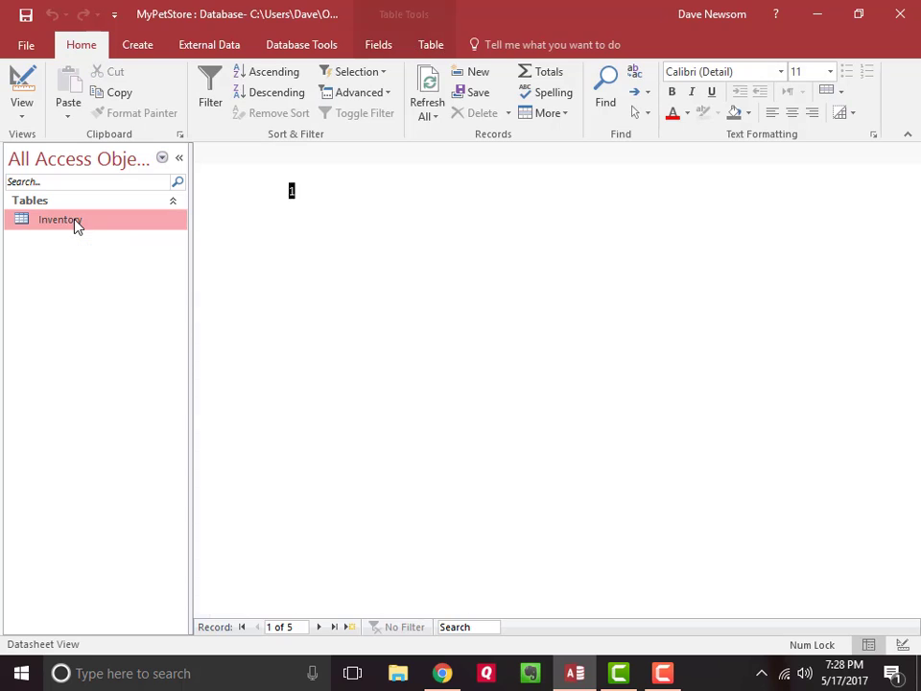
pyautogui.click(362, 193)
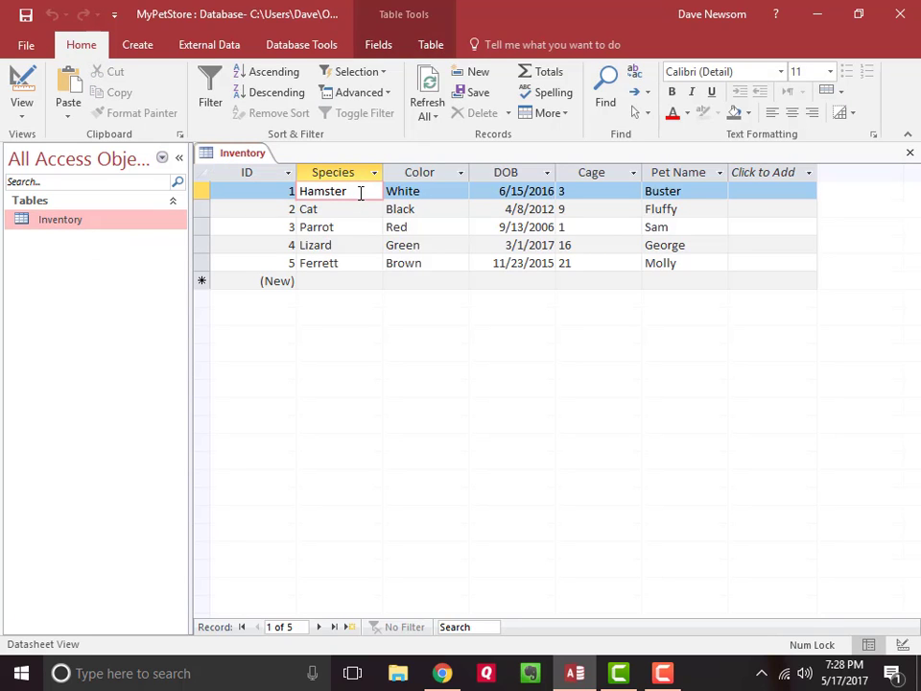